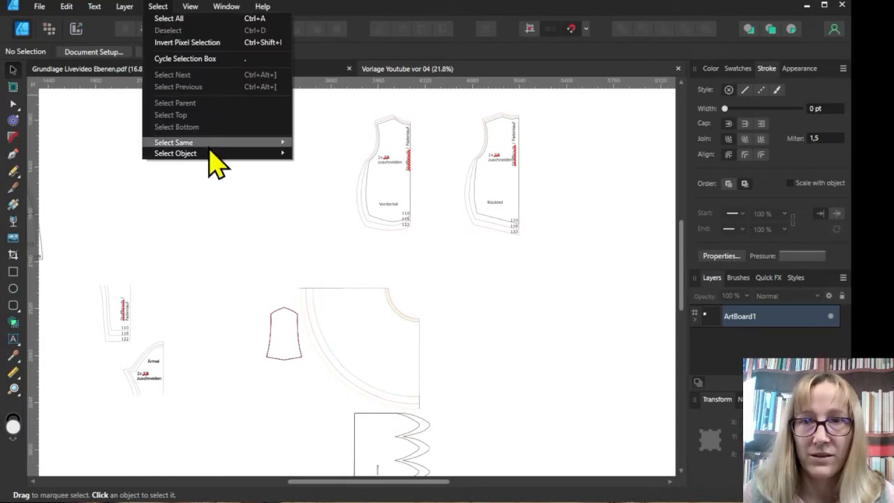
Step: Select all curve objects in the pattern and set their stroke width to 4 pt
{"action": "mouse_move", "coordinate": [208, 156]}
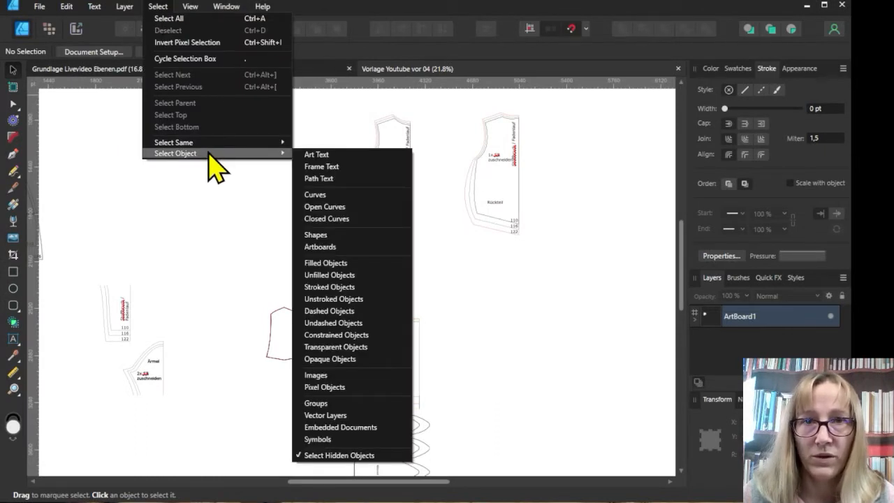
{"action": "left_click", "coordinate": [368, 195]}
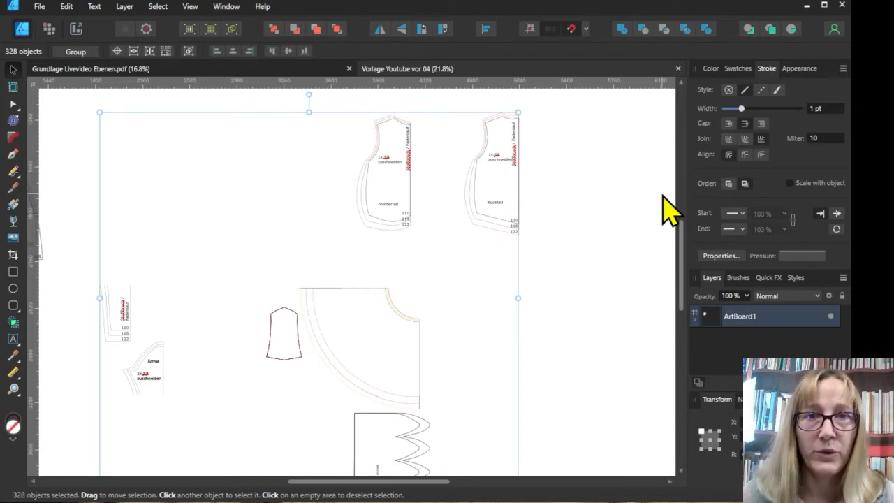
{"action": "left_click", "coordinate": [828, 108]}
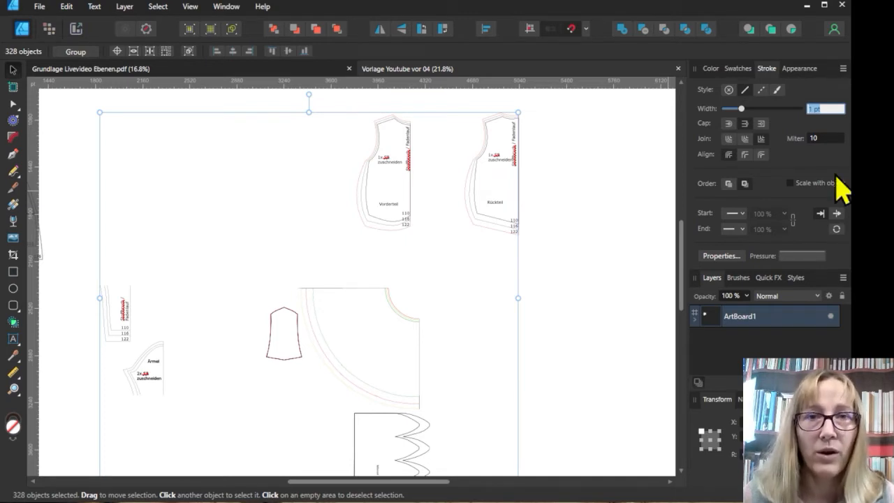
{"action": "type", "text": "4"}
{"action": "key", "text": "Return"}
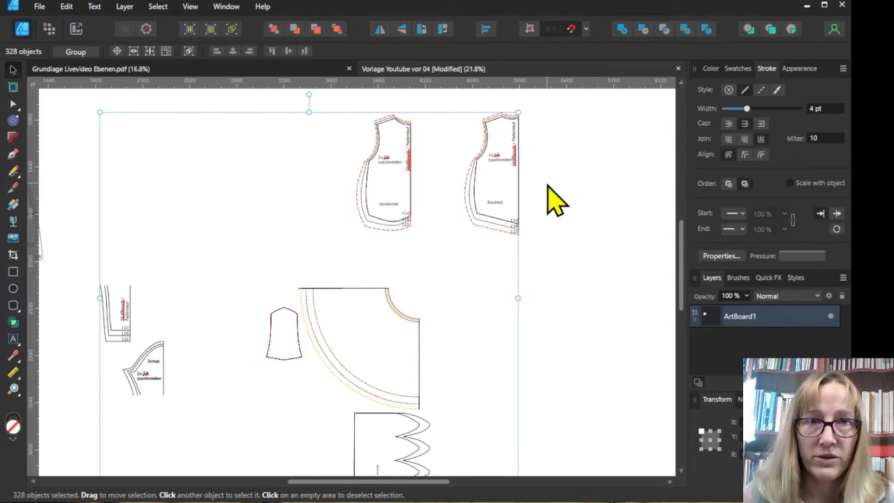
{"action": "key", "text": "ctrl+z"}
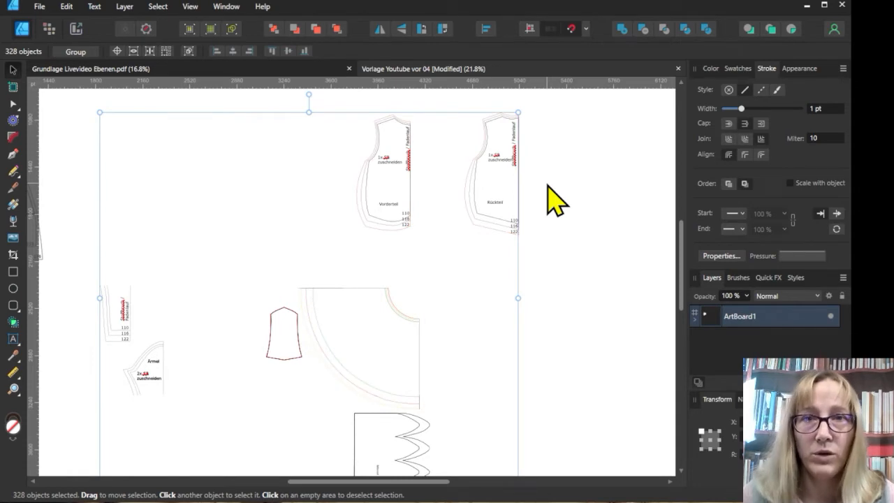
{"action": "key", "text": "ctrl+shift+z"}
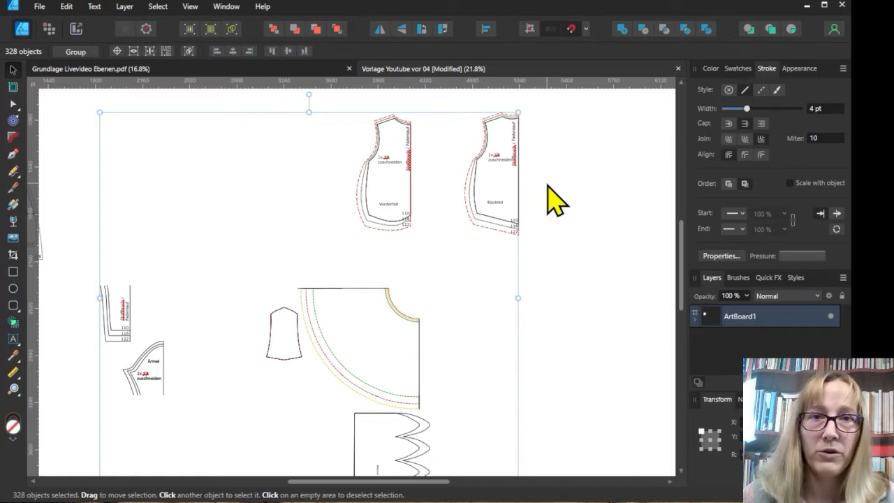
Step: Give the selected curves a dashed line style with the dash pattern 3, 3, 1, 3
{"action": "left_click", "coordinate": [761, 90]}
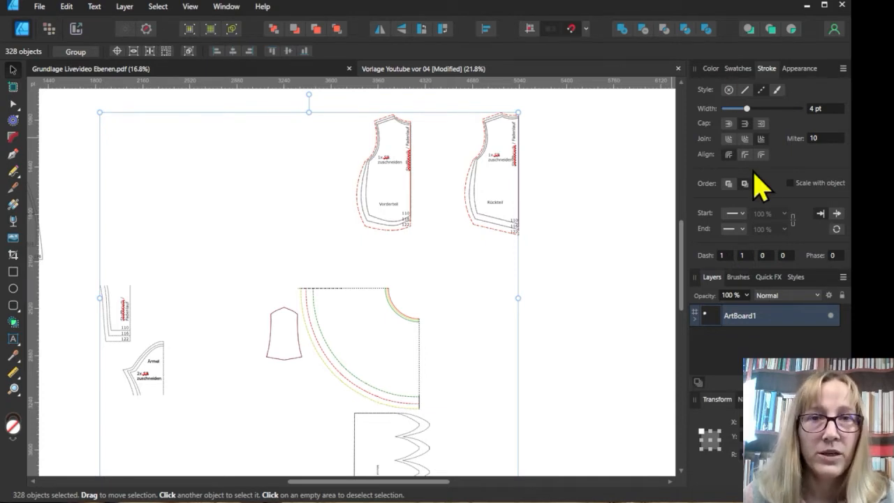
{"action": "left_click", "coordinate": [723, 255]}
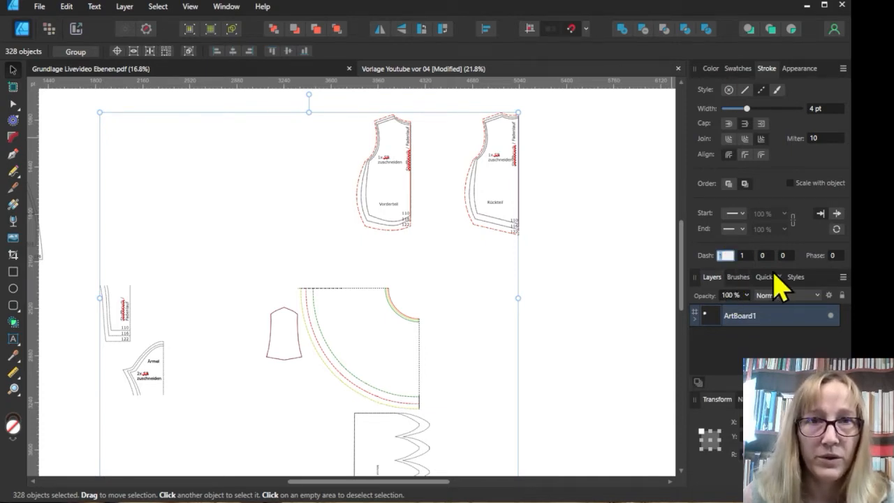
{"action": "type", "text": "3"}
{"action": "key", "text": "Tab"}
{"action": "type", "text": "3"}
{"action": "key", "text": "Tab"}
{"action": "type", "text": "1"}
{"action": "key", "text": "Tab"}
{"action": "type", "text": "3"}
{"action": "key", "text": "Tab"}
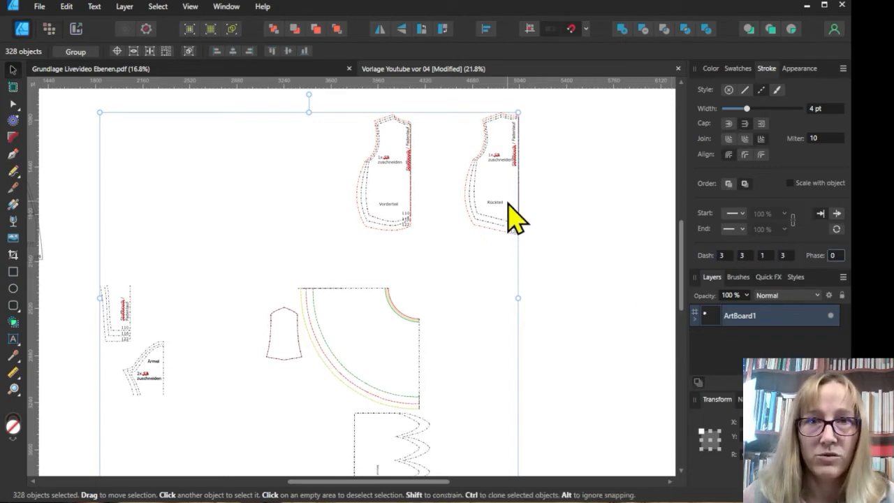
Step: Change the stroke colour of all selected curves to teal
{"action": "scroll", "coordinate": [508, 204], "scroll_direction": "up", "scroll_amount": 3}
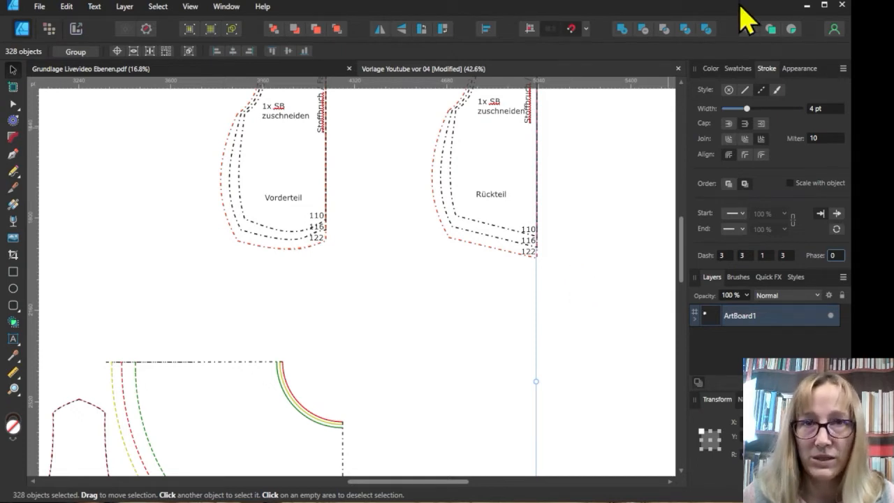
{"action": "scroll", "coordinate": [639, 189], "scroll_direction": "up", "scroll_amount": 3}
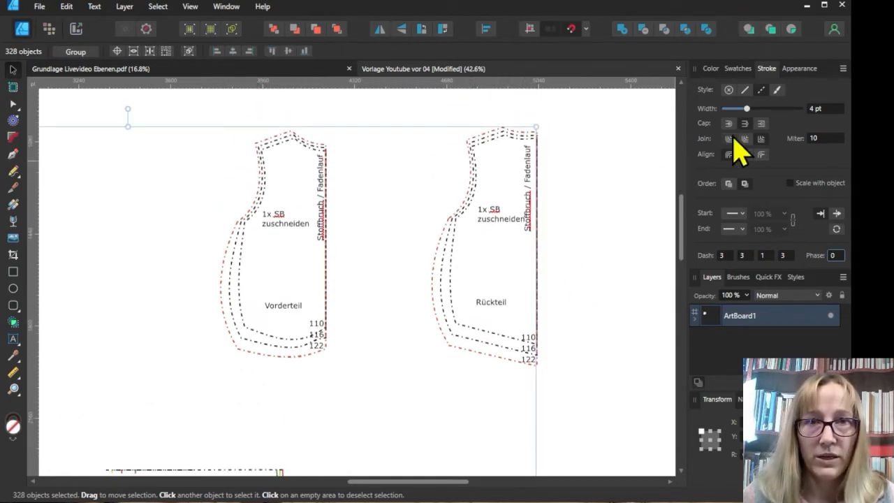
{"action": "left_click", "coordinate": [710, 69]}
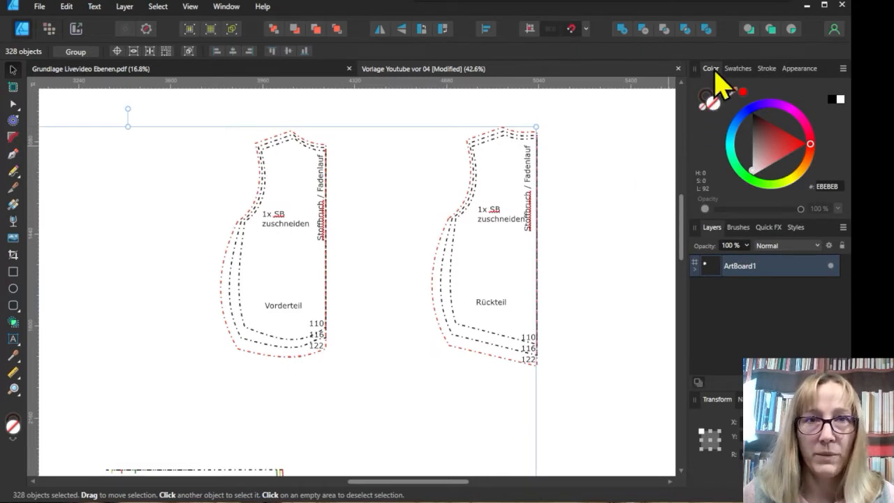
{"action": "left_click", "coordinate": [738, 68]}
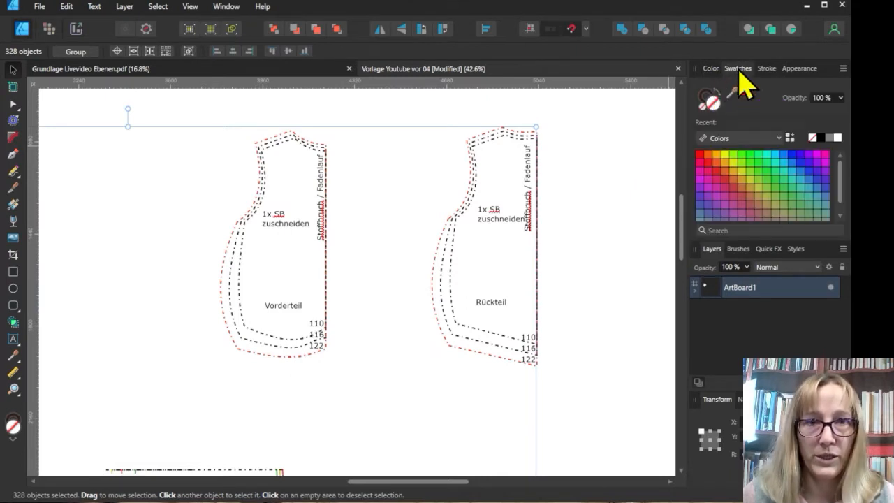
{"action": "left_click", "coordinate": [708, 96]}
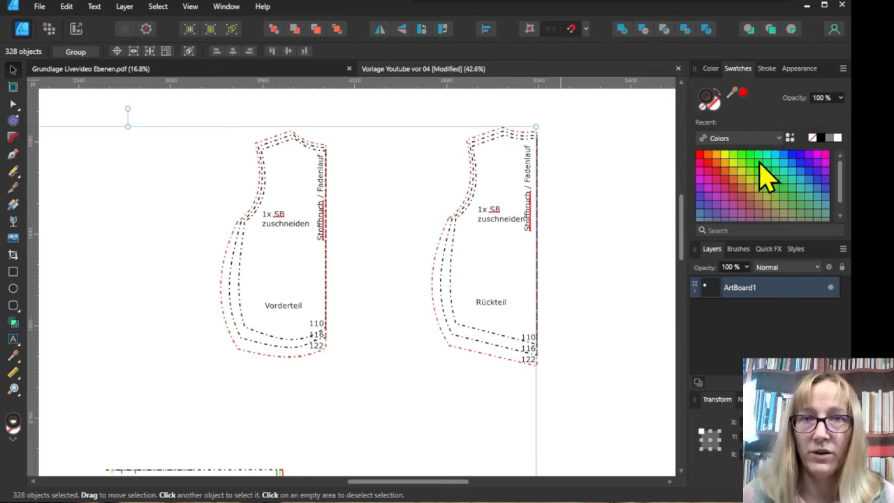
{"action": "left_click", "coordinate": [711, 69]}
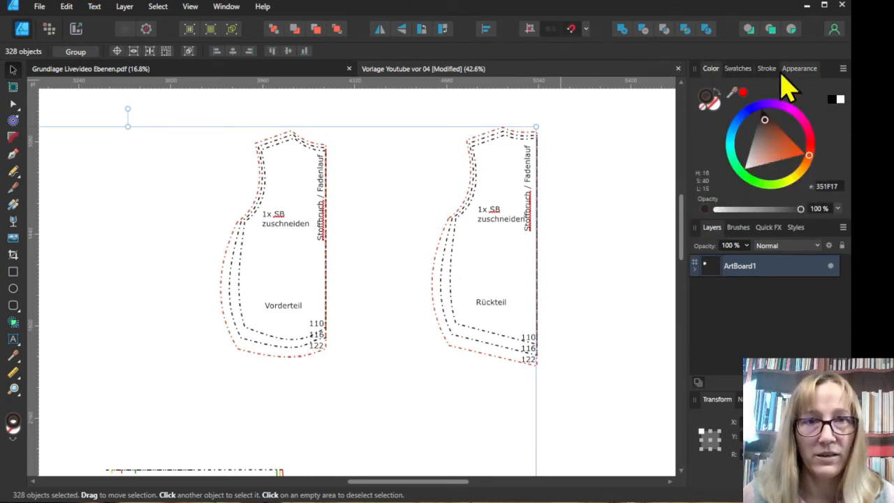
{"action": "left_click", "coordinate": [774, 152]}
{"action": "mouse_move", "coordinate": [754, 108]}
{"action": "left_mouse_down"}
{"action": "mouse_move", "coordinate": [749, 117]}
{"action": "mouse_move", "coordinate": [755, 110]}
{"action": "mouse_move", "coordinate": [807, 125]}
{"action": "mouse_move", "coordinate": [774, 218]}
{"action": "mouse_move", "coordinate": [791, 170]}
{"action": "mouse_move", "coordinate": [709, 135]}
{"action": "left_mouse_up"}
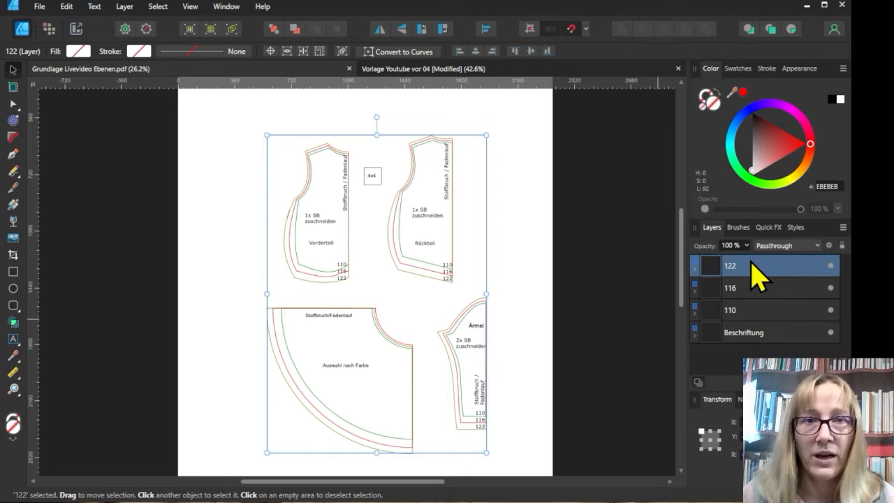
Step: In the Grundlage Livevideo Ebenen document, give layer 122 a blue stroke (4C32EA) and a dashed line style with pattern 3, 3
{"action": "left_click", "coordinate": [832, 99]}
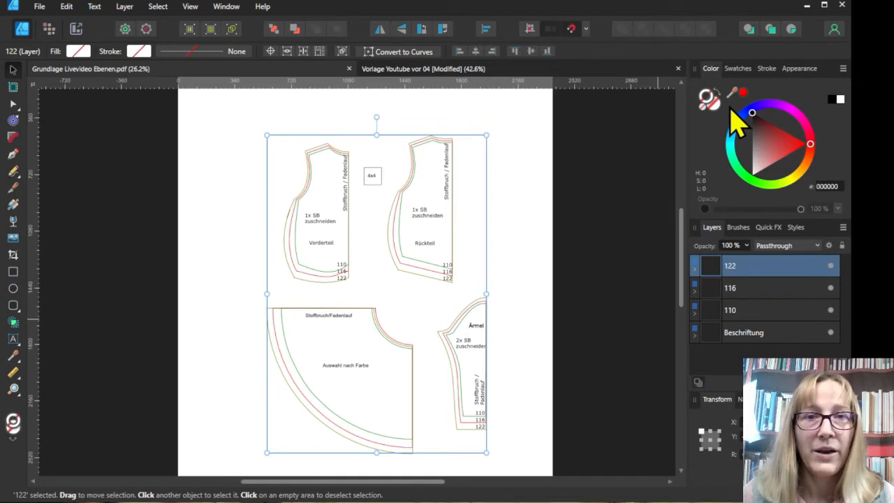
{"action": "left_click_drag", "start_coordinate": [768, 130], "coordinate": [793, 147]}
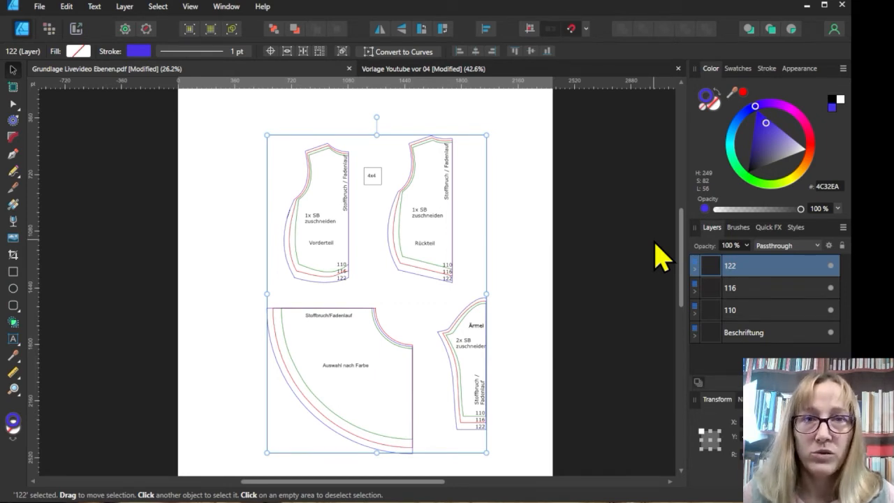
{"action": "left_click", "coordinate": [765, 68]}
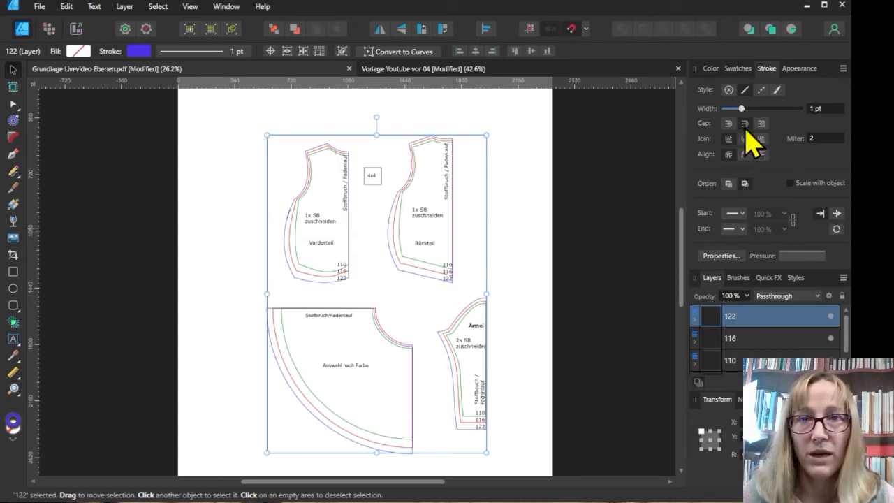
{"action": "left_click", "coordinate": [670, 239]}
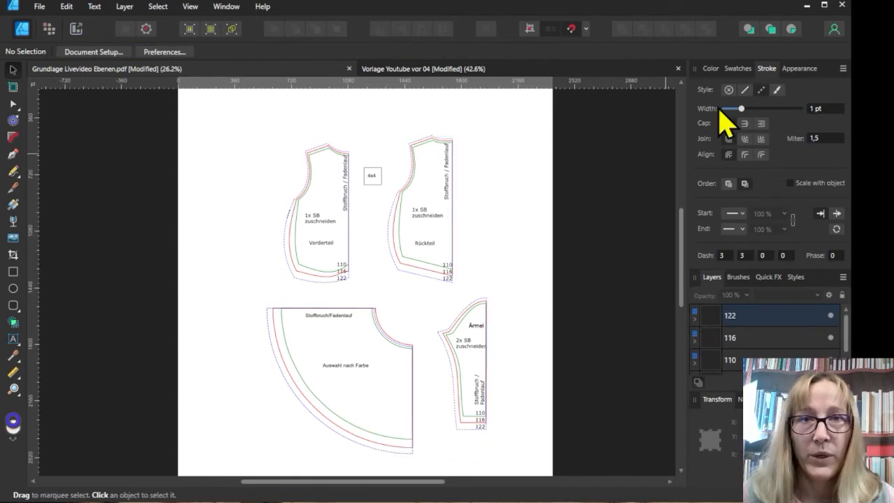
Step: Select the size layers 122, 116 and 110 together and set their stroke width to 4 pt
{"action": "left_click", "coordinate": [773, 317]}
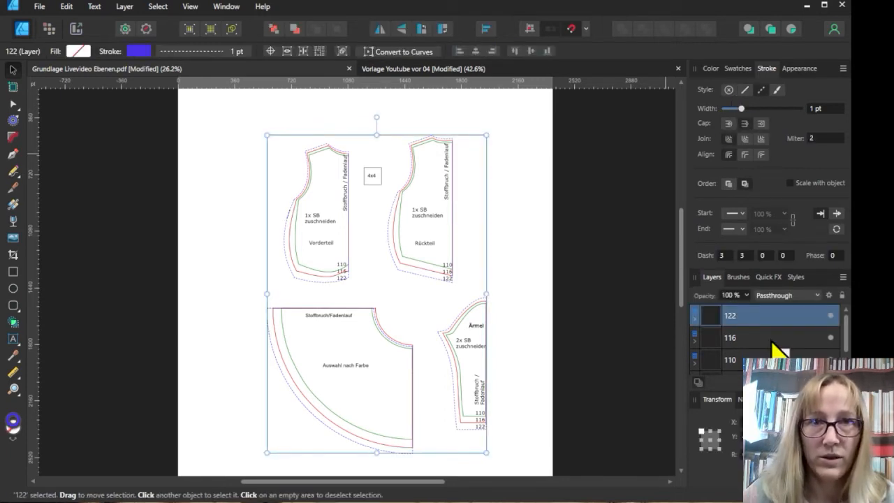
{"action": "scroll", "coordinate": [776, 349], "scroll_direction": "down", "scroll_amount": 1}
{"action": "left_click", "coordinate": [784, 341], "text": "shift"}
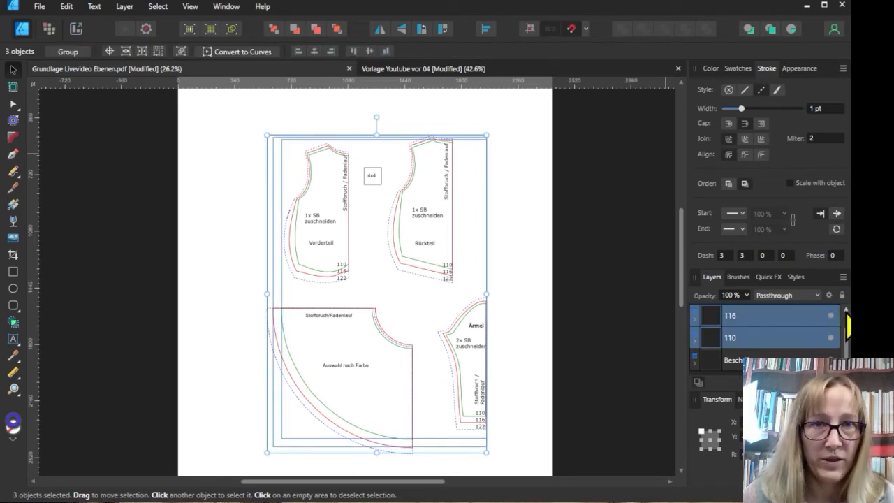
{"action": "left_click", "coordinate": [826, 109]}
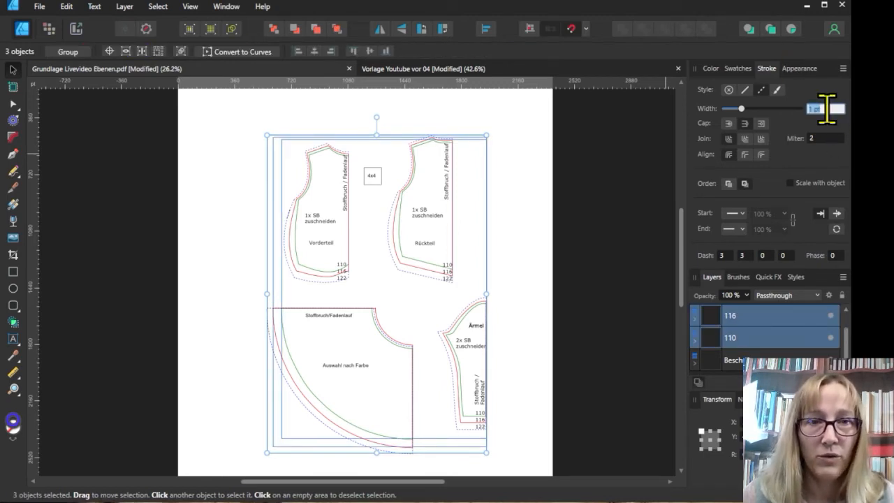
{"action": "type", "text": "4"}
{"action": "key", "text": "Return"}
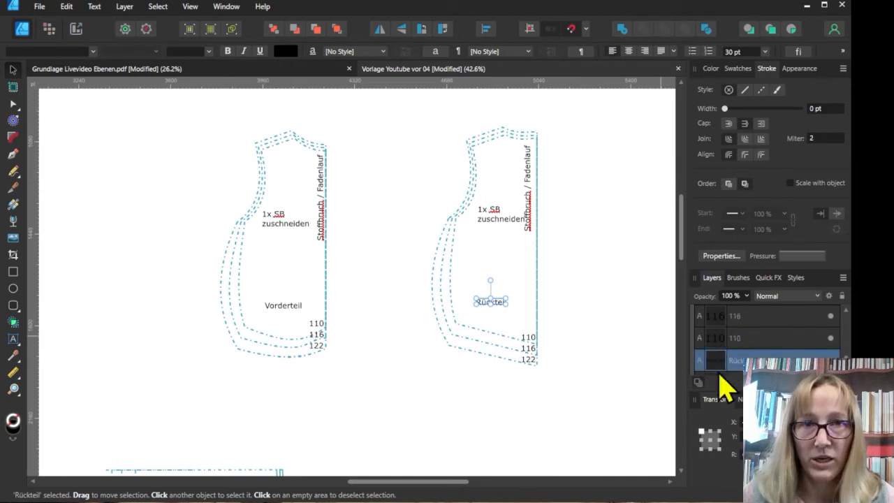
Step: Select all art text objects in the Vorlage Youtube vor 04 document
{"action": "scroll", "coordinate": [733, 342], "scroll_direction": "down", "scroll_amount": 1}
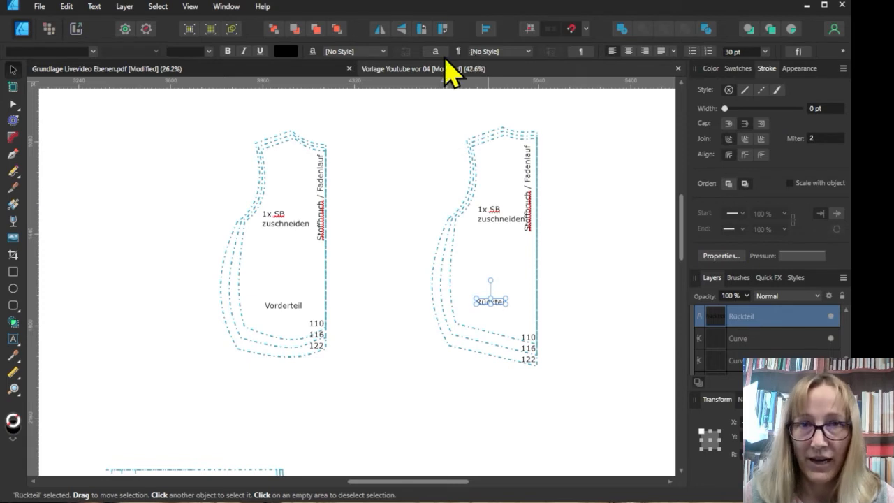
{"action": "left_click", "coordinate": [164, 8]}
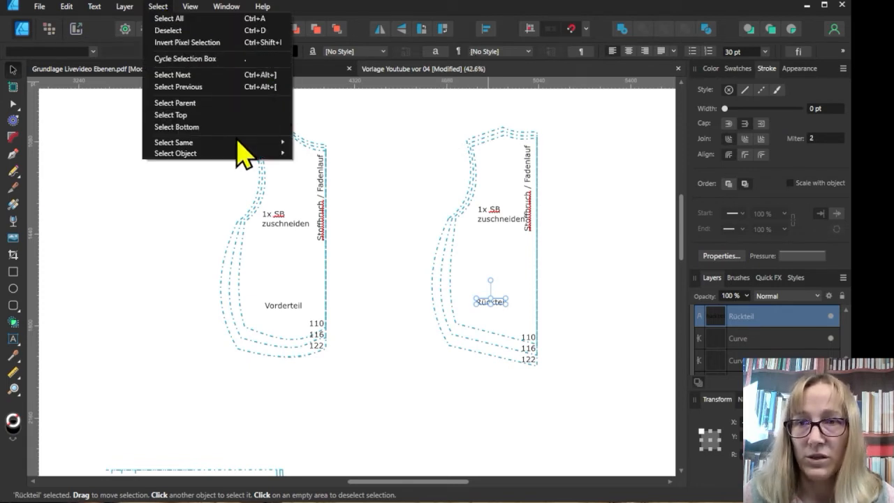
{"action": "mouse_move", "coordinate": [234, 153]}
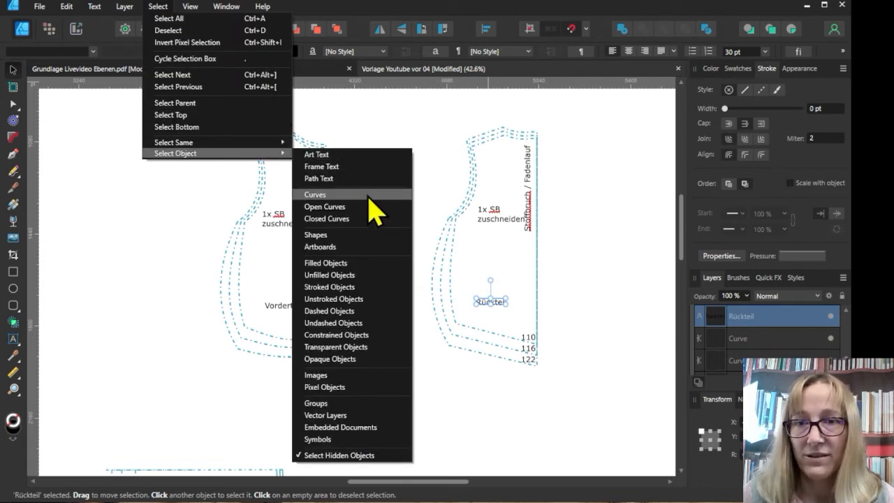
{"action": "left_click", "coordinate": [368, 155]}
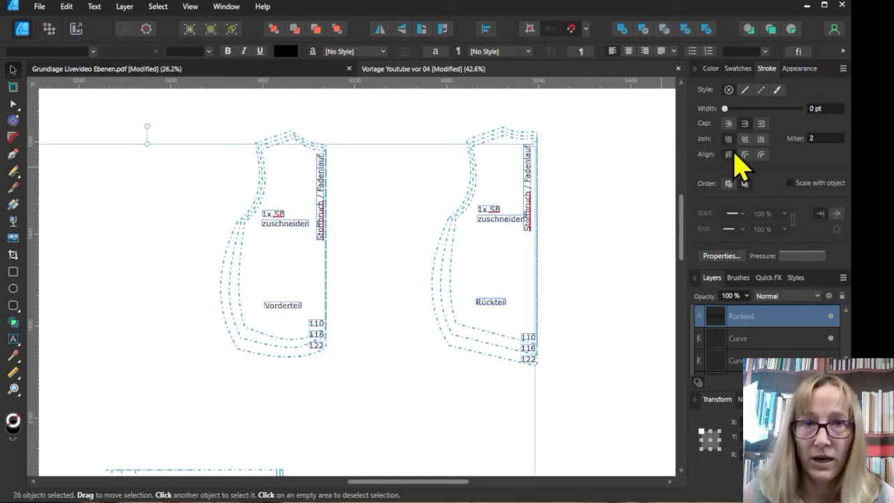
Step: Preview other font families on the selected labels and open their font size for editing
{"action": "left_click", "coordinate": [80, 50]}
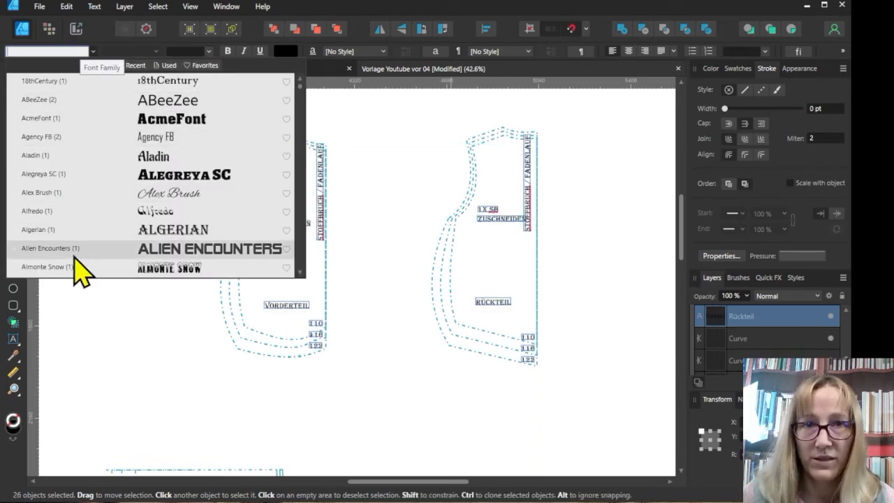
{"action": "left_click", "coordinate": [187, 51]}
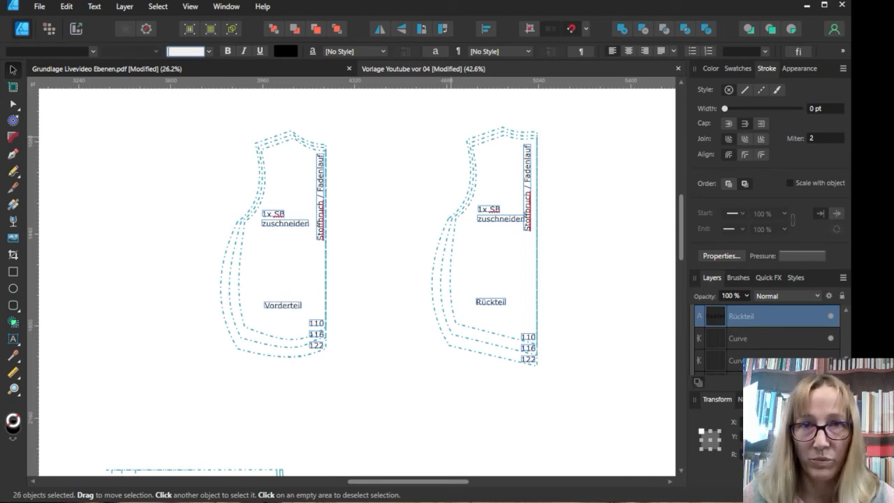
{"action": "right_click", "coordinate": [725, 321]}
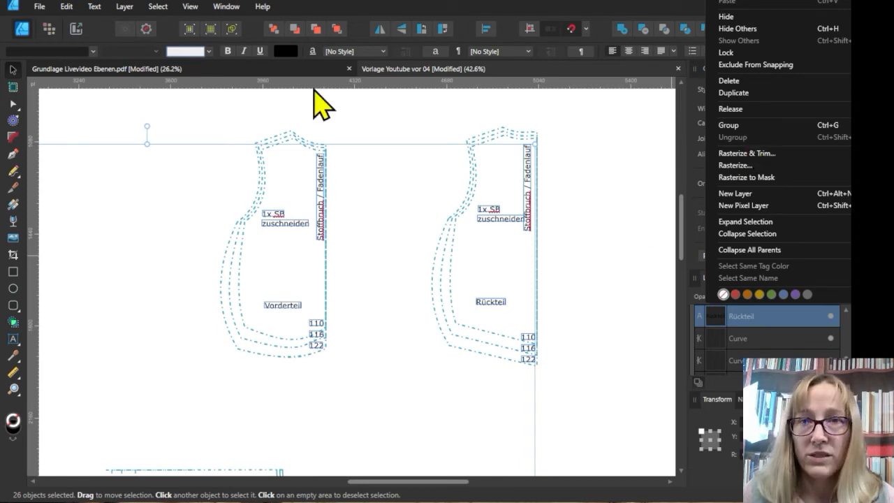
{"action": "left_click", "coordinate": [181, 49]}
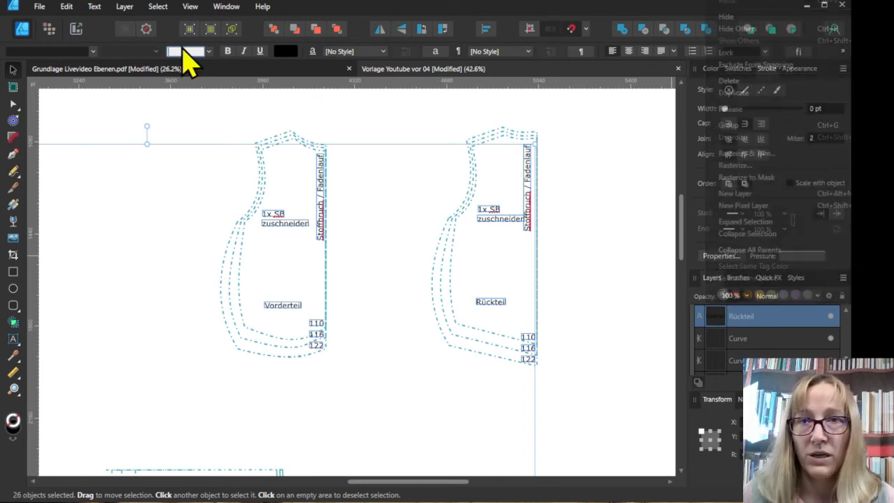
Step: Switch to the Grundlage Livevideo Ebenen document and check what object type the "zuschneiden" label on the back piece is
{"action": "left_click", "coordinate": [345, 67]}
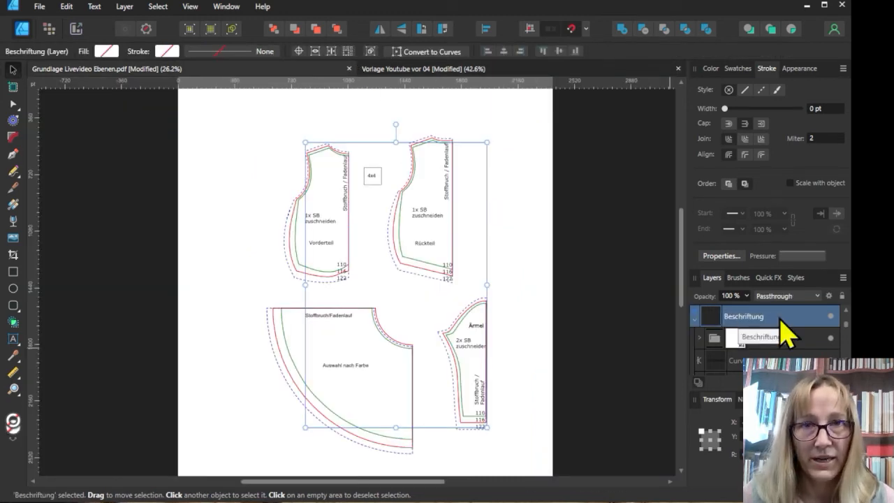
{"action": "left_click", "coordinate": [432, 225]}
{"action": "left_click", "coordinate": [432, 225]}
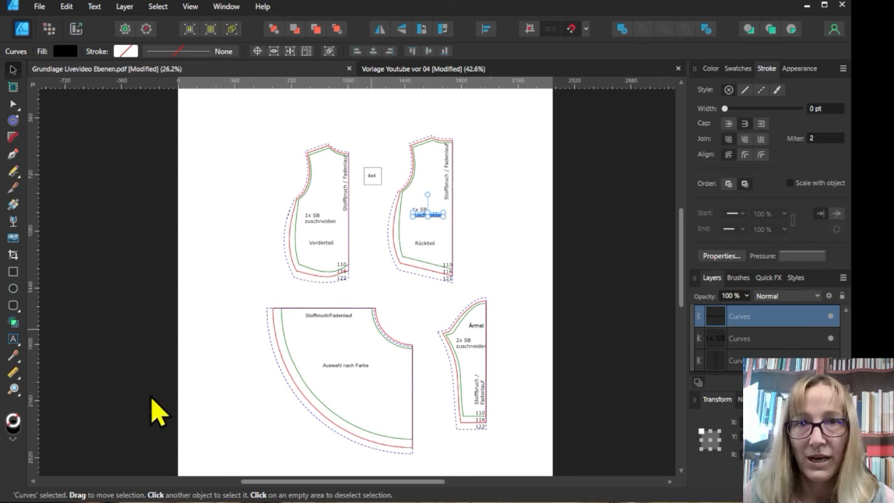
Step: Add the artistic text "Rücktenteil" beside the back piece and set its font size to 35 pt
{"action": "left_click", "coordinate": [13, 339]}
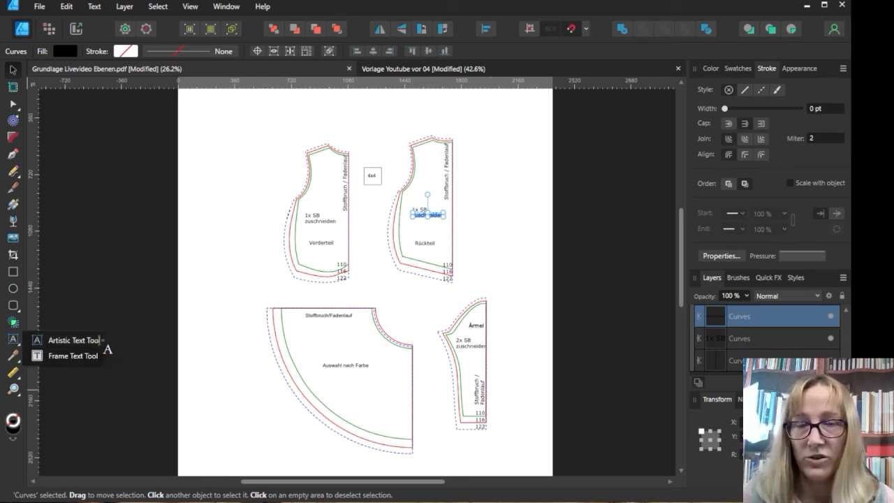
{"action": "left_click", "coordinate": [99, 343]}
{"action": "left_click", "coordinate": [485, 194]}
{"action": "type", "text": "Rücktenteil"}
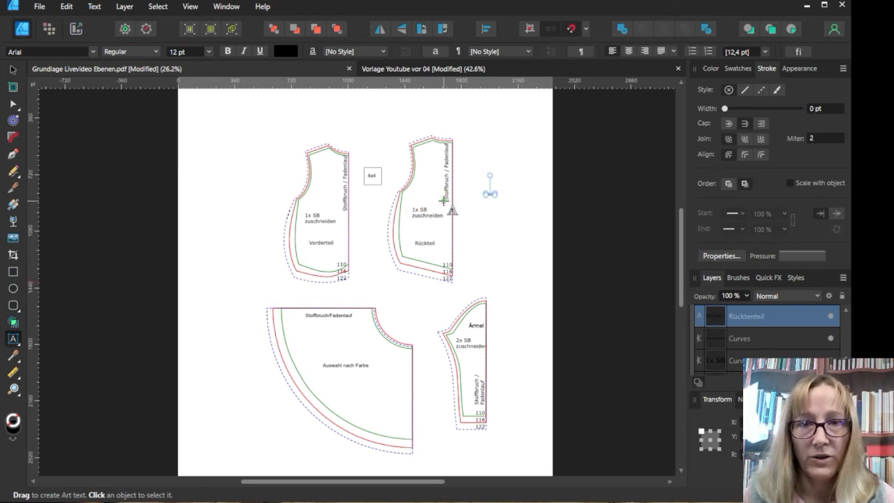
{"action": "double_click", "coordinate": [178, 51]}
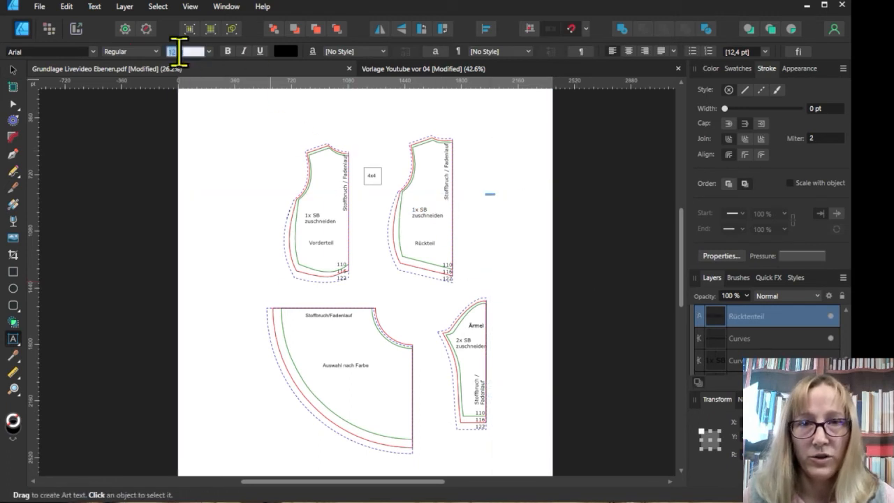
{"action": "type", "text": "35"}
{"action": "key", "text": "Return"}
Step: Scale the curve-based "Rückteil" label on the back piece up to about four times its size
{"action": "scroll", "coordinate": [543, 182], "scroll_direction": "up", "scroll_amount": 2}
{"action": "left_click", "coordinate": [12, 70]}
{"action": "left_click", "coordinate": [367, 277]}
{"action": "key", "text": "ctrl+Return"}
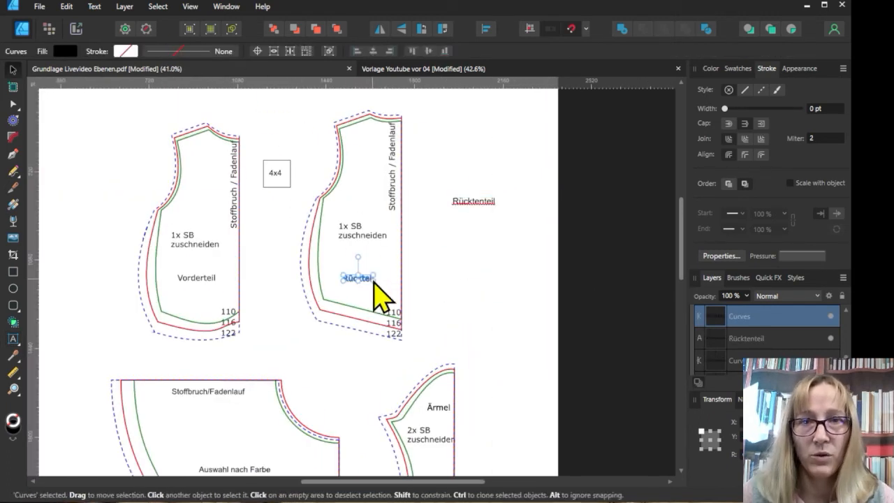
{"action": "left_click_drag", "start_coordinate": [374, 282], "coordinate": [460, 297]}
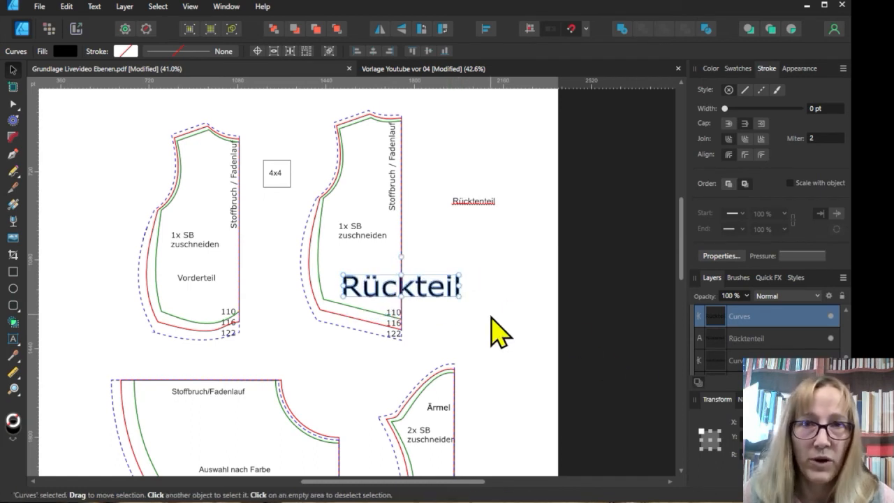